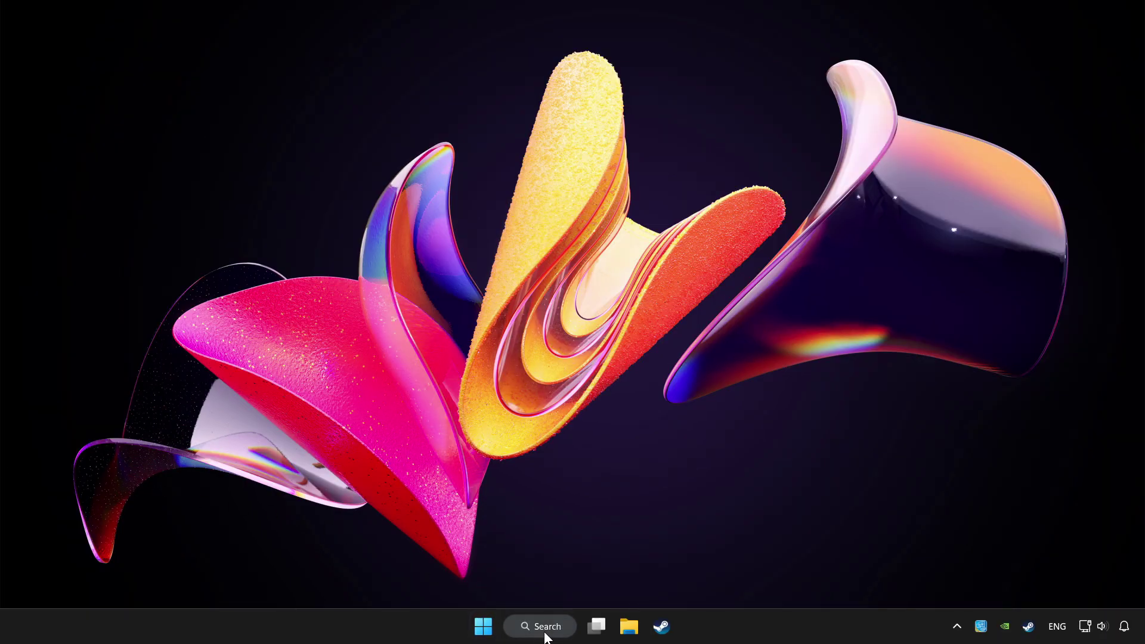
- Search Windows for 'device manager', correcting the typo in the search term
click(546, 636)
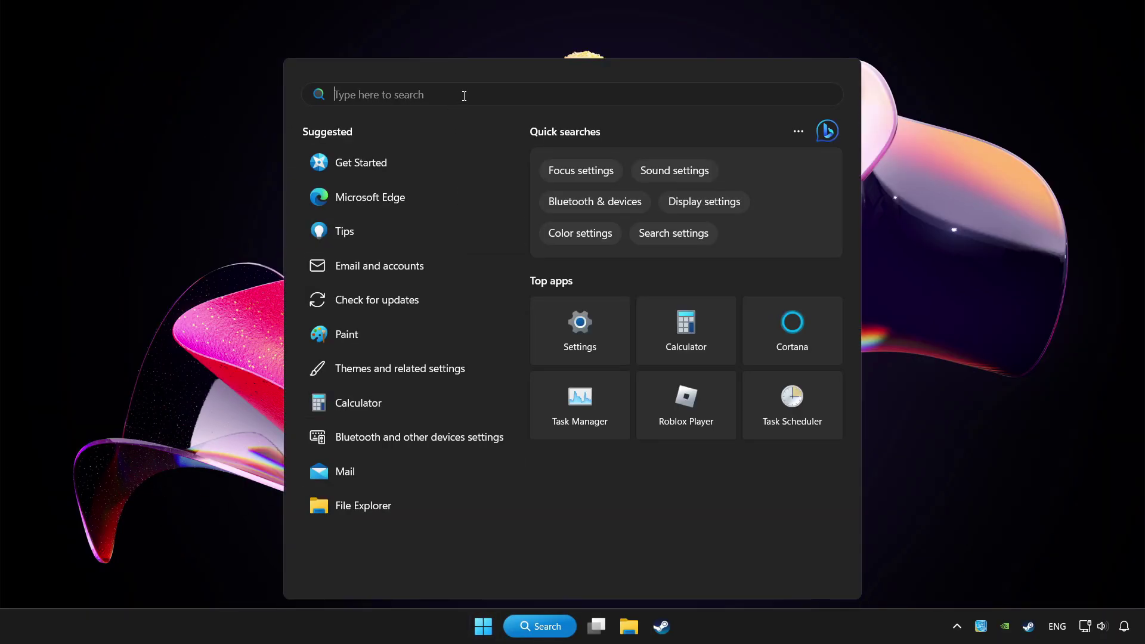
text(device managh)
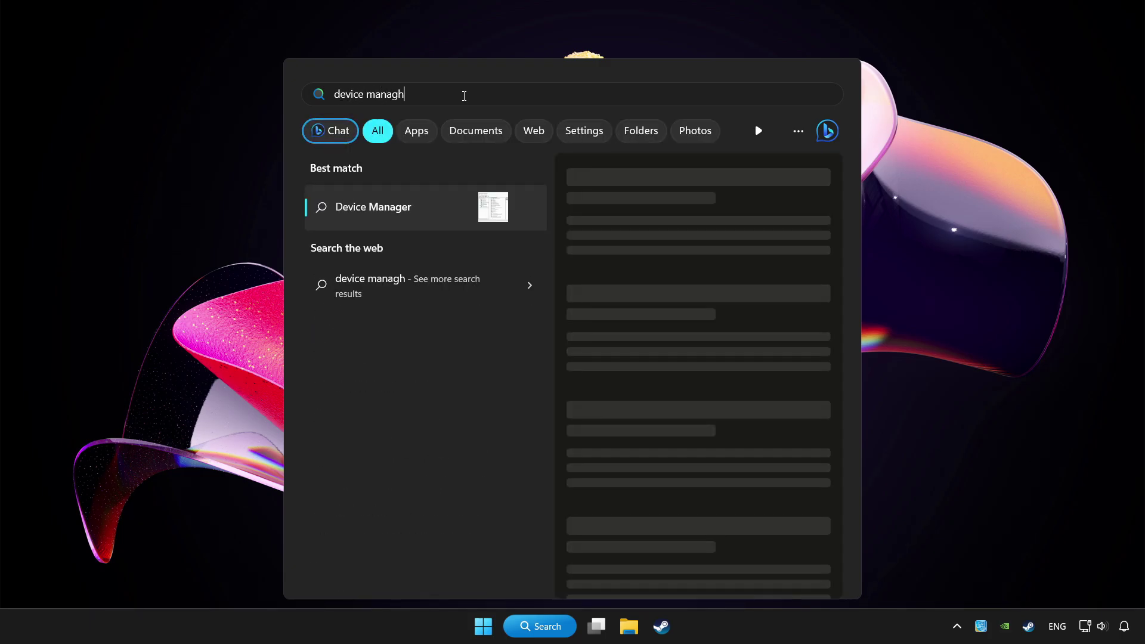
key(BackSpace)
text(er)
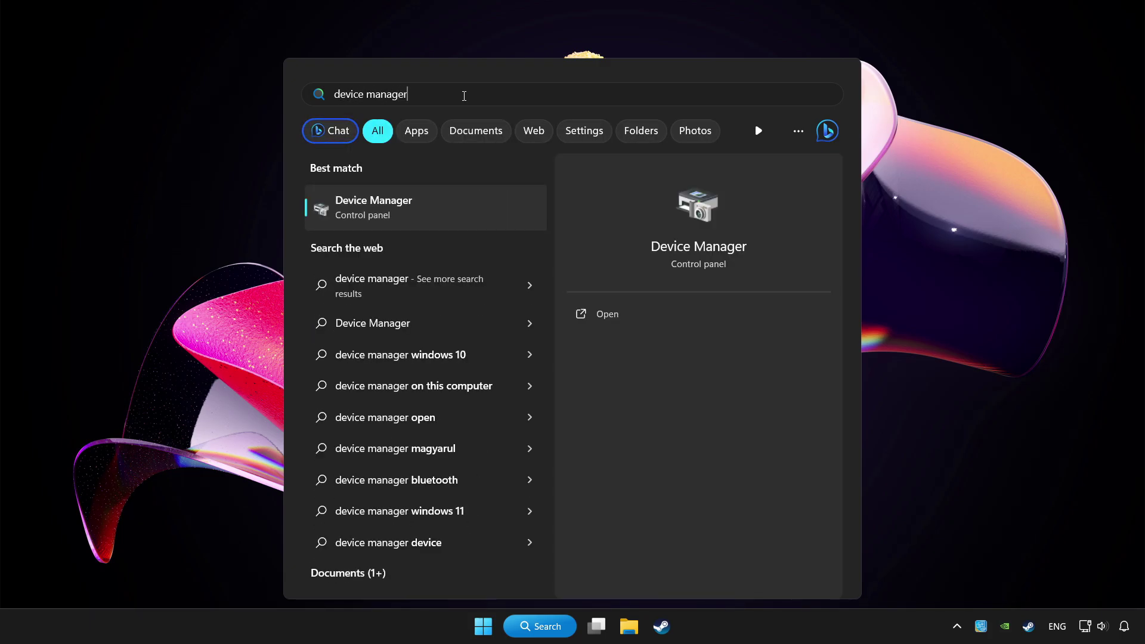
- Open Device Manager, centre its window, and expand Xbox 360 Peripherals to select the controller
click(473, 206)
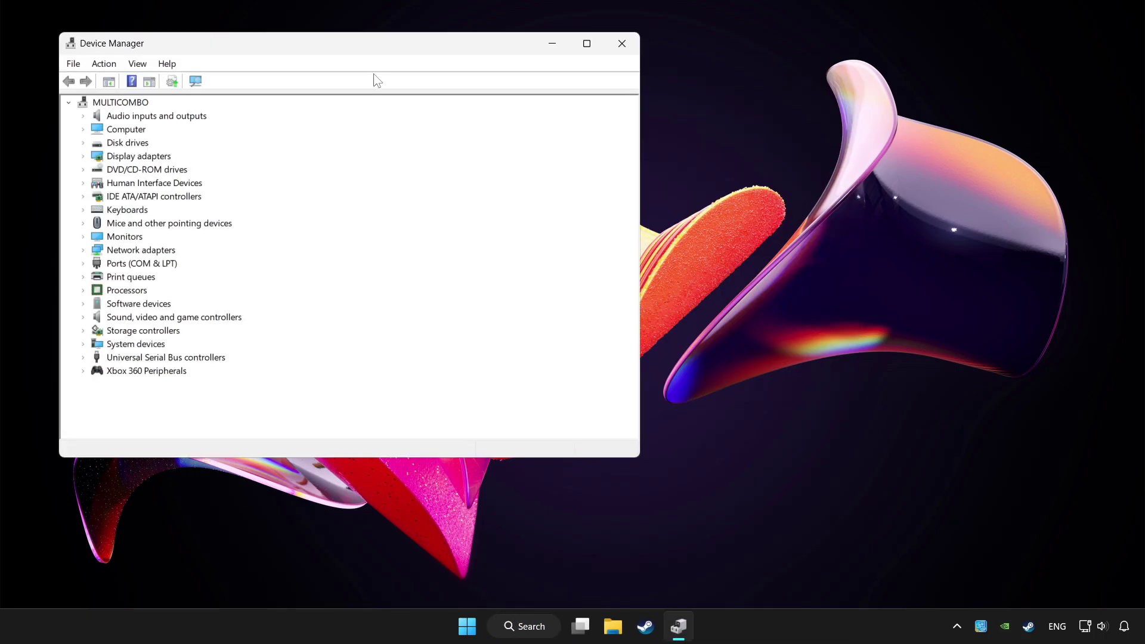
drag(337, 41, 537, 105)
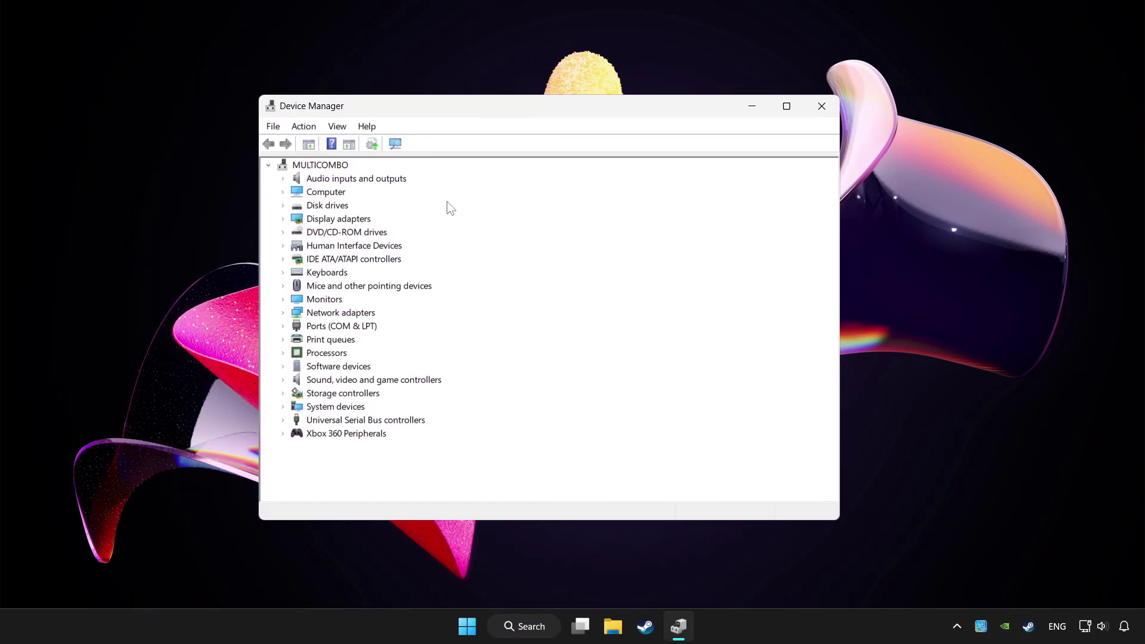
click(332, 437)
click(284, 435)
click(331, 449)
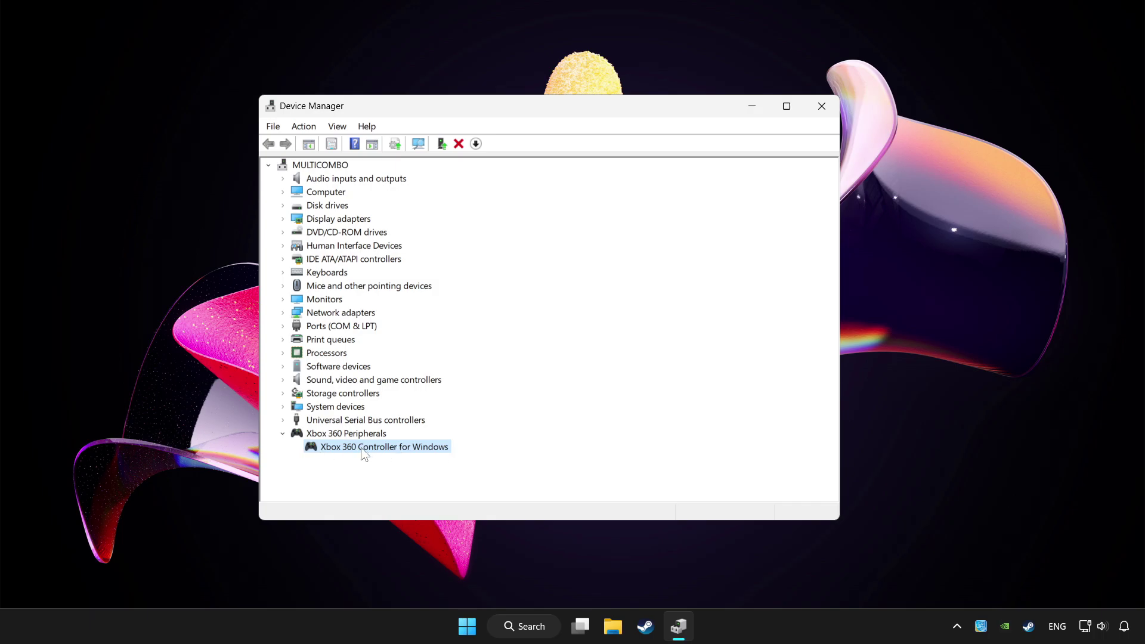
- Run an automatic driver search for the Xbox 360 Controller for Windows and close the result
right_click(378, 447)
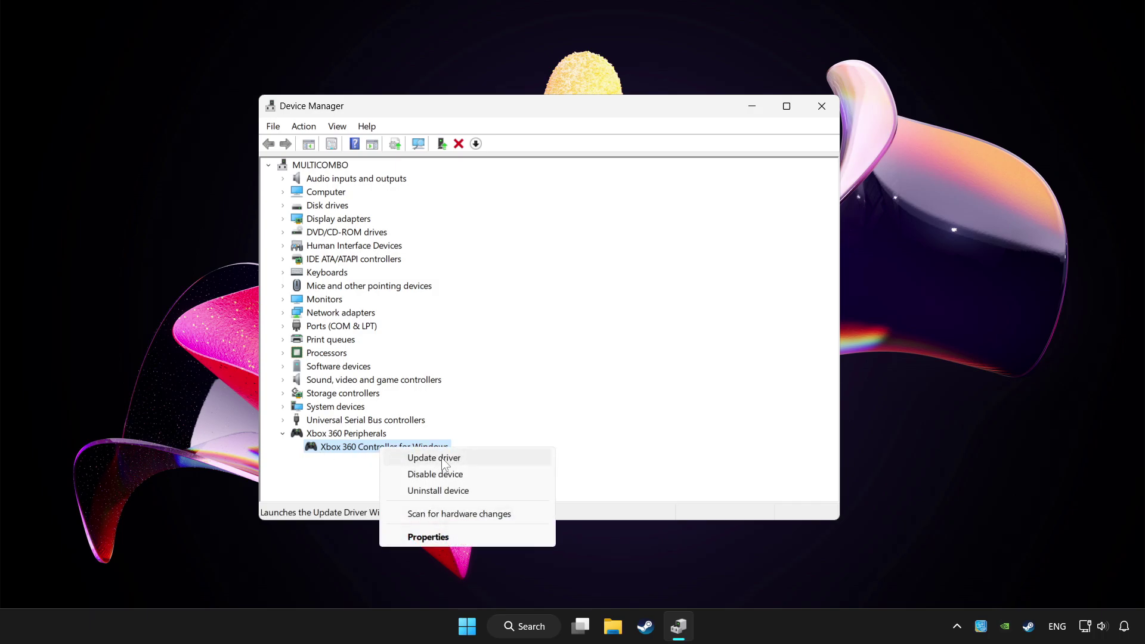
click(479, 461)
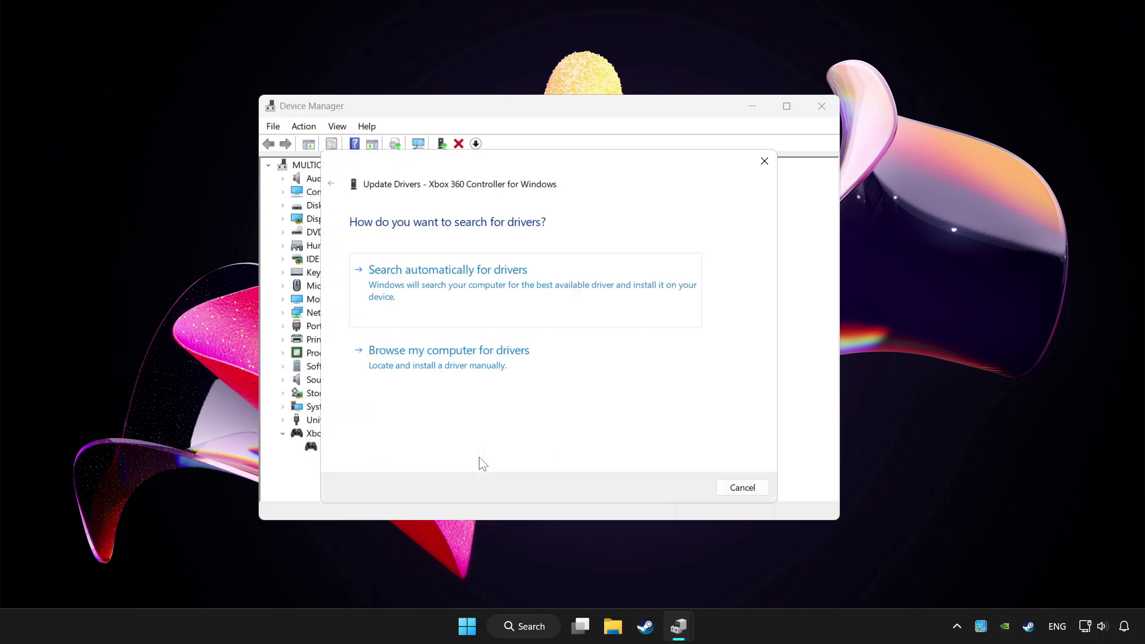
click(487, 286)
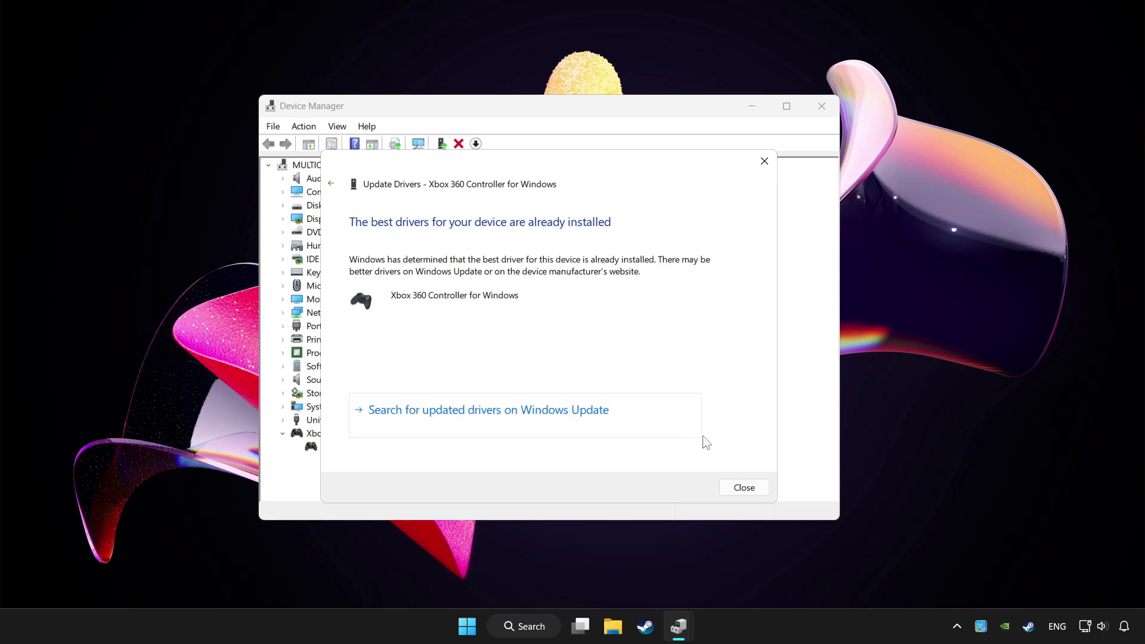
click(744, 488)
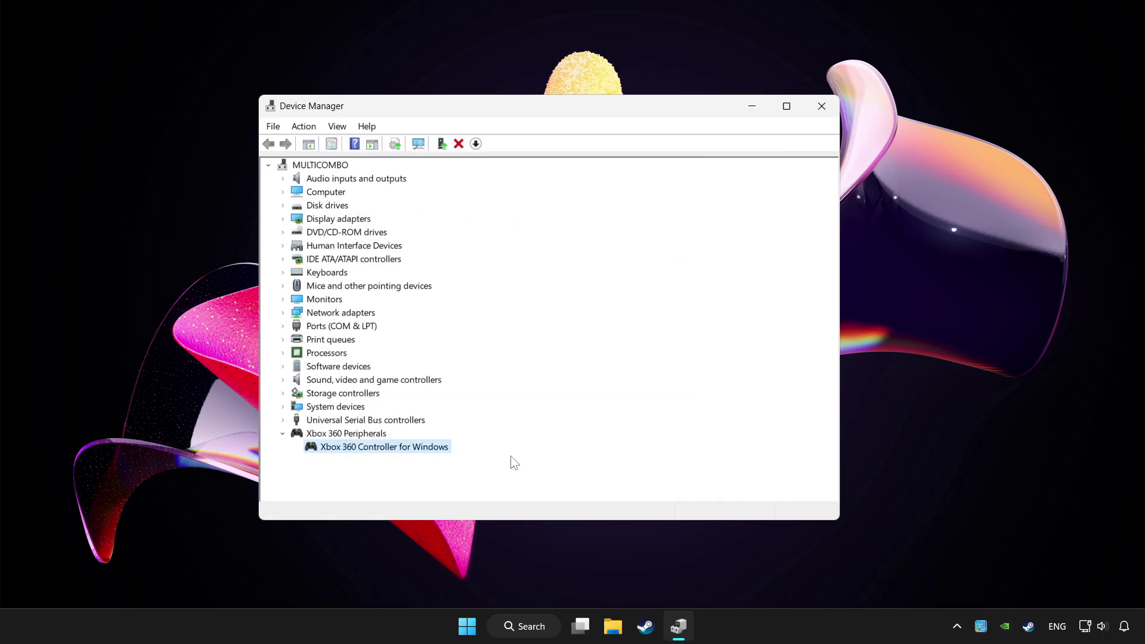
- Disable the Xbox 360 Controller for Windows, confirming with Yes and dismissing the restart prompt
right_click(372, 454)
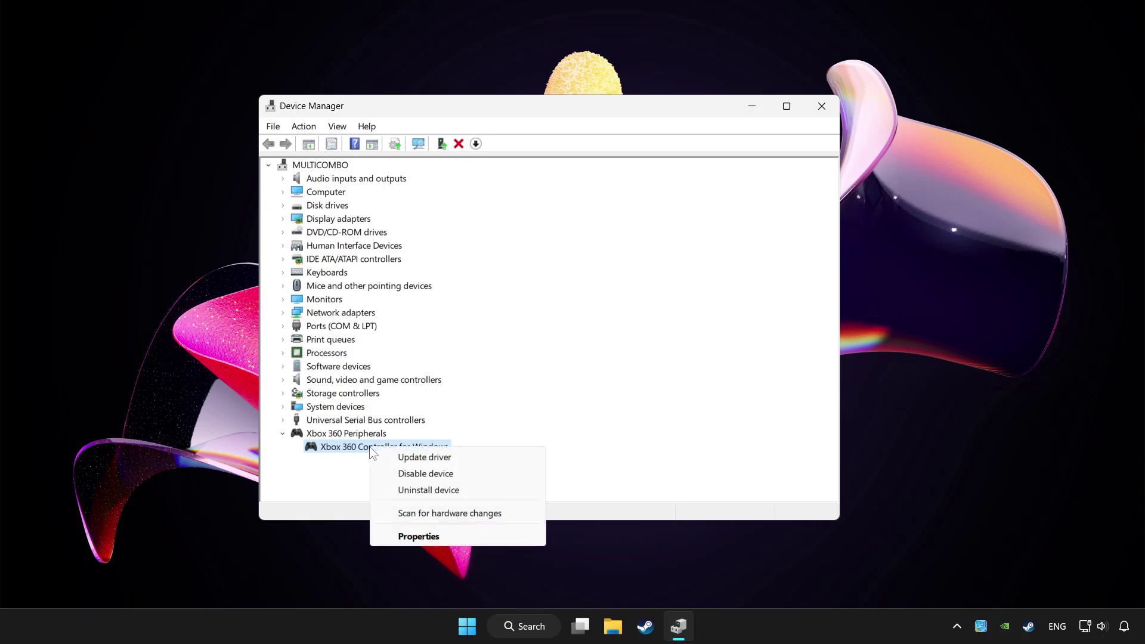
click(426, 473)
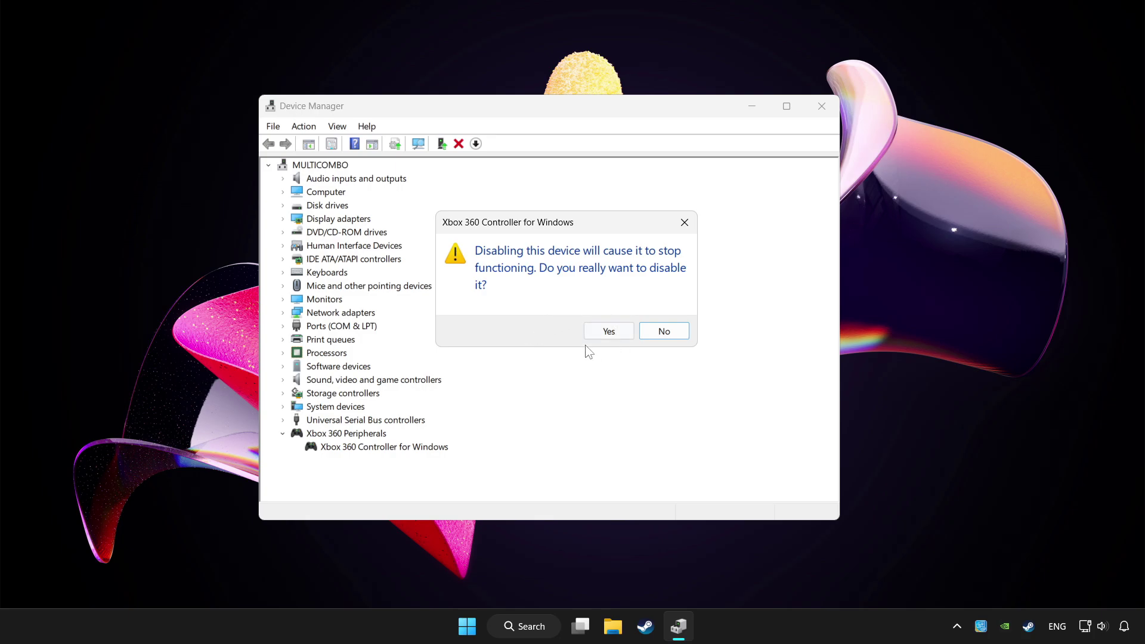
click(598, 333)
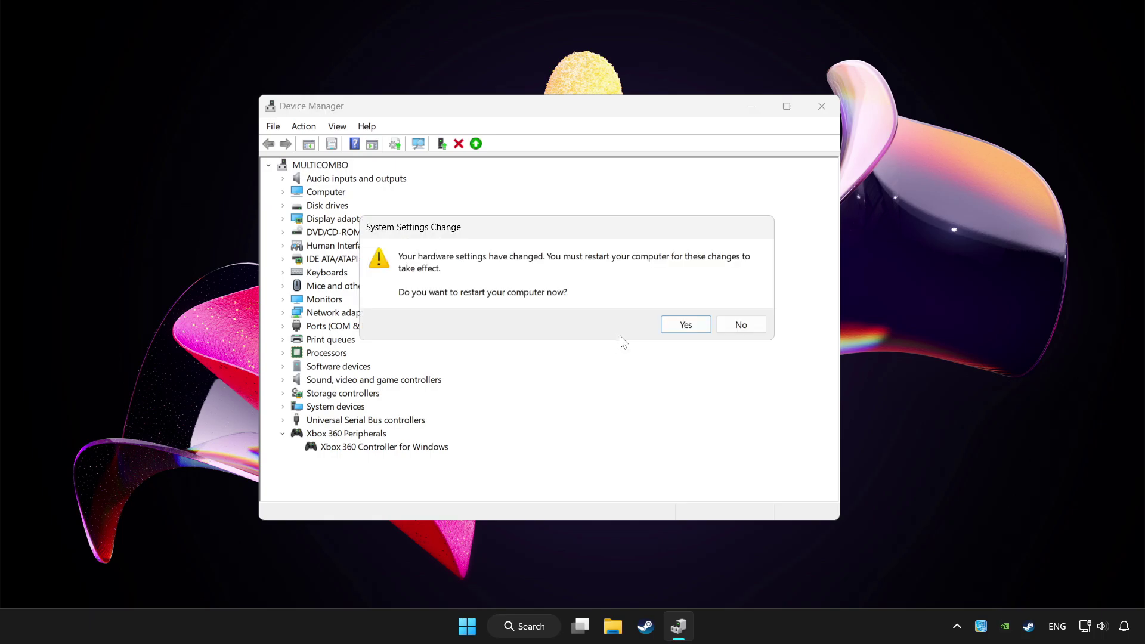
click(694, 324)
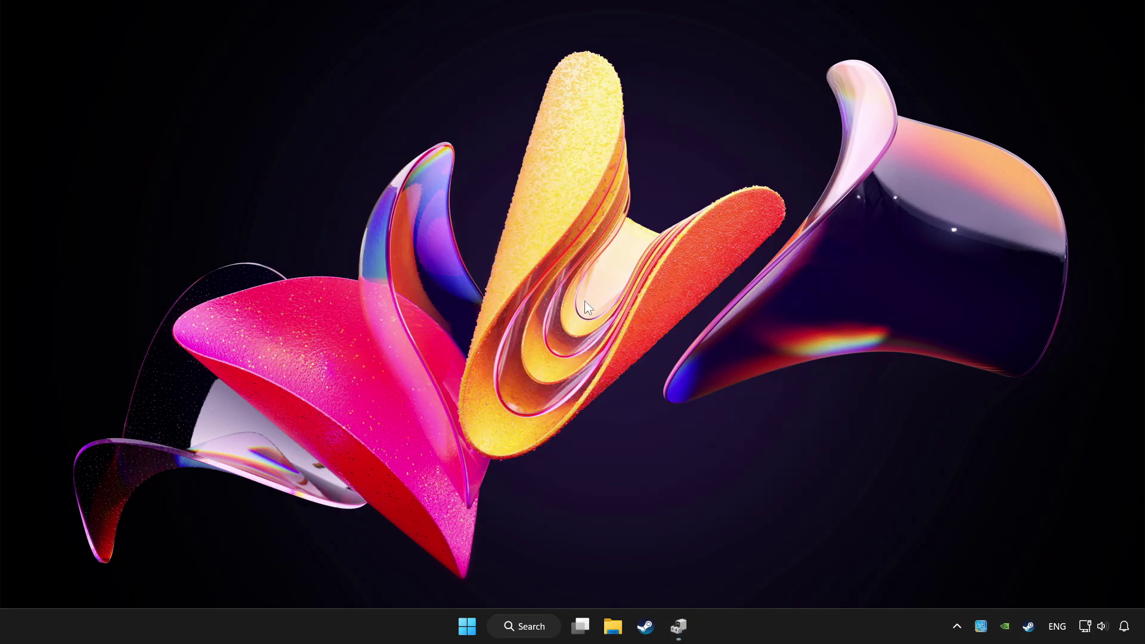
- Re-enable the Xbox 360 Controller for Windows from the restored Device Manager window
click(678, 627)
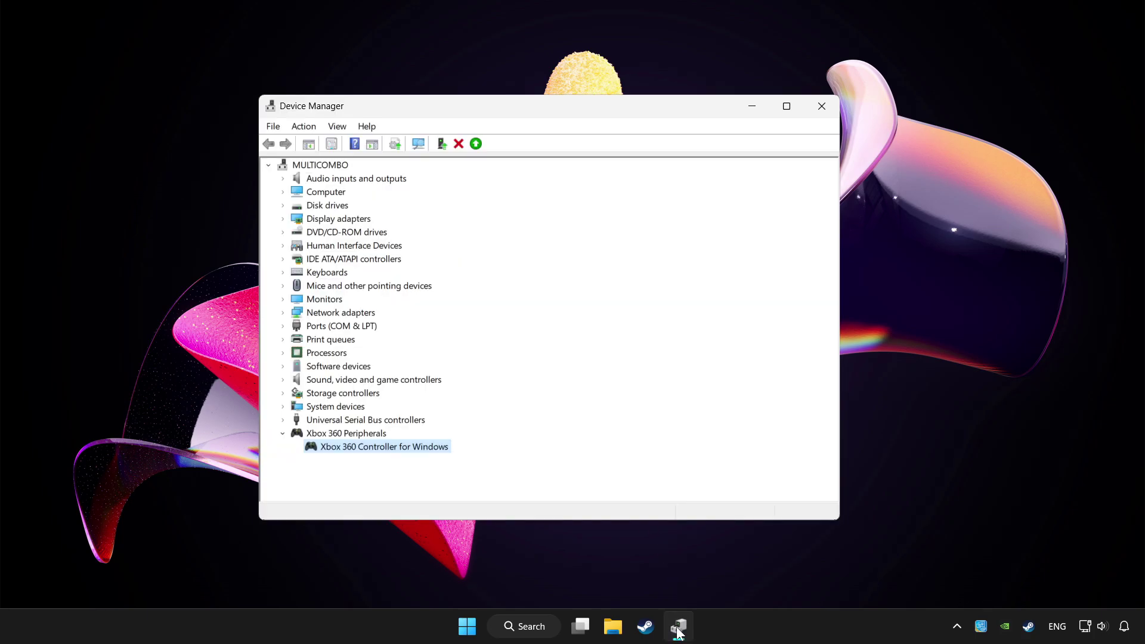
right_click(391, 447)
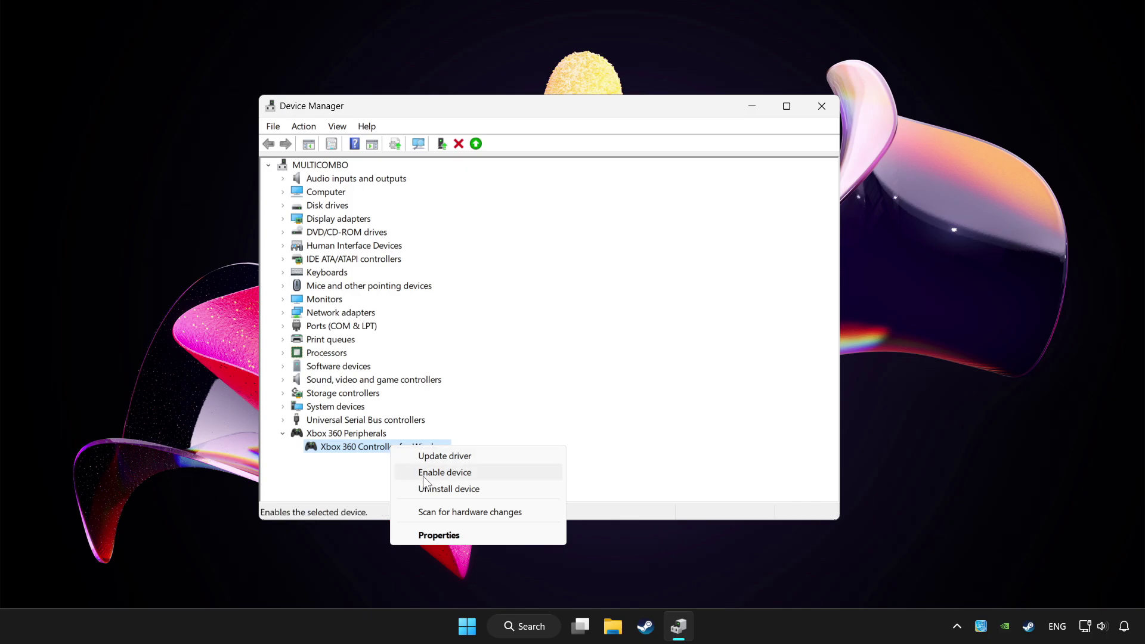
click(470, 473)
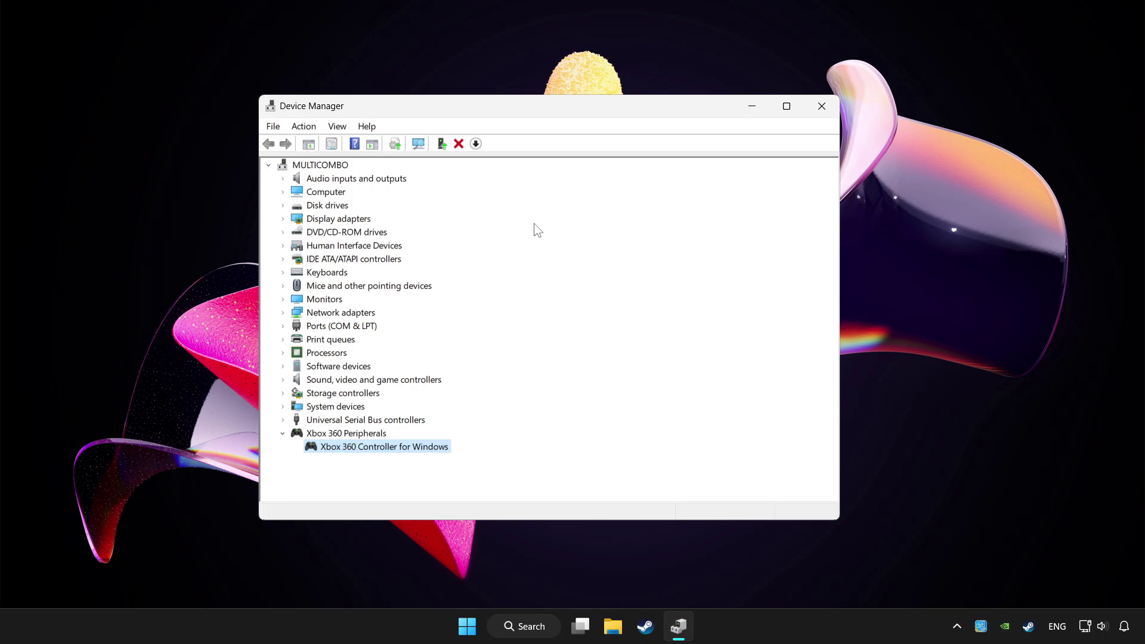
- Close Device Manager and open 'Set up USB game controllers' through a 'controller' search, centring the dialog
click(822, 107)
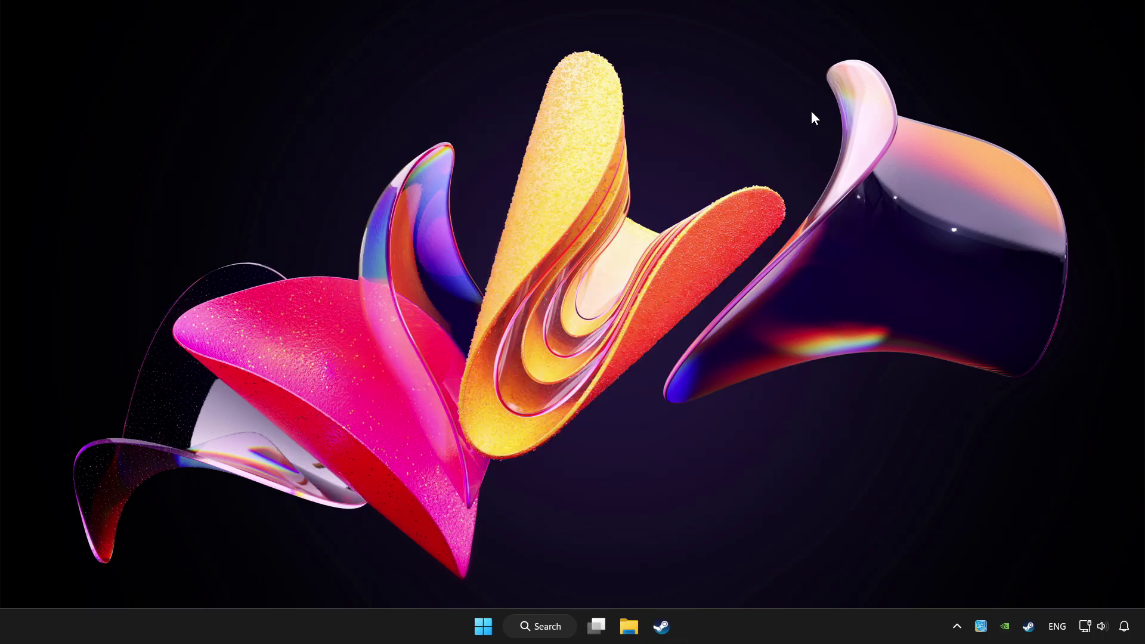
click(555, 631)
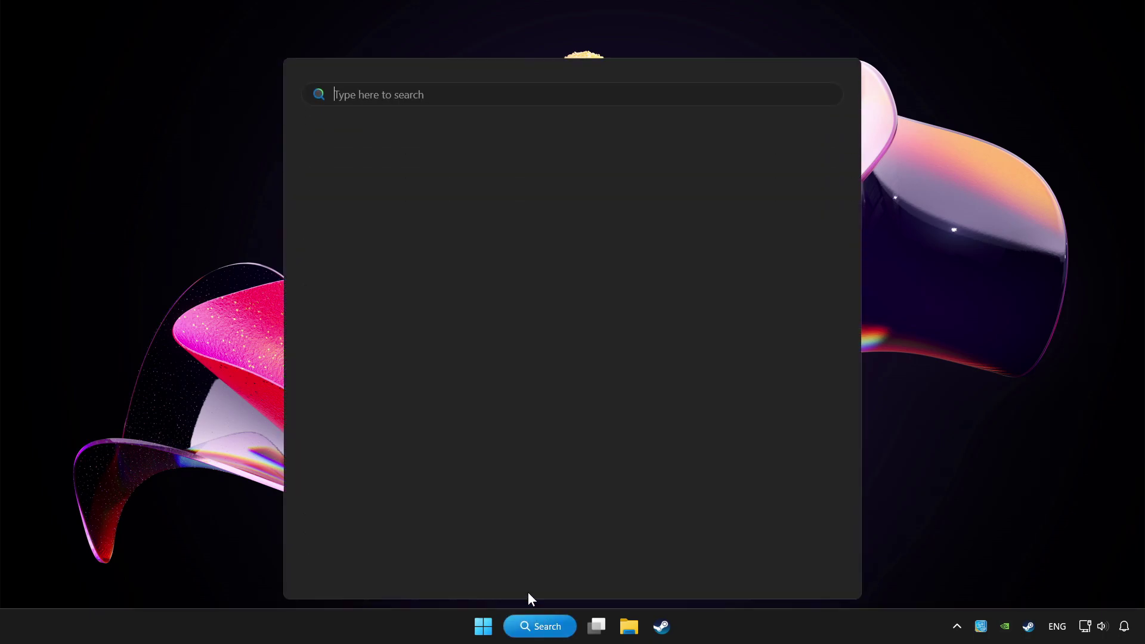
text(controller)
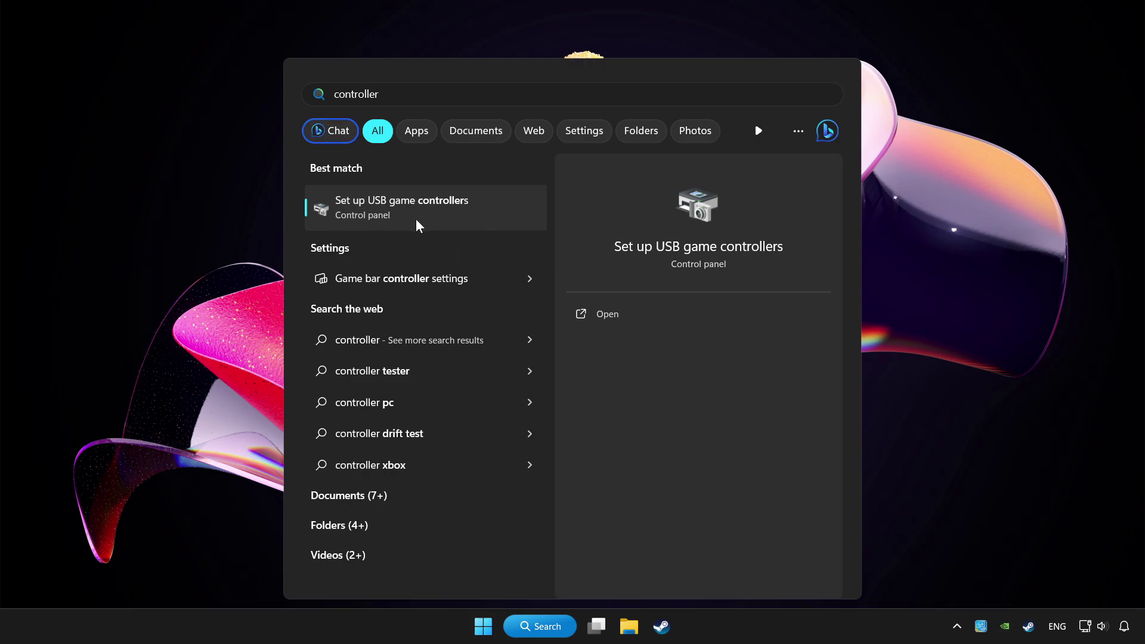
click(466, 219)
drag(222, 45, 605, 188)
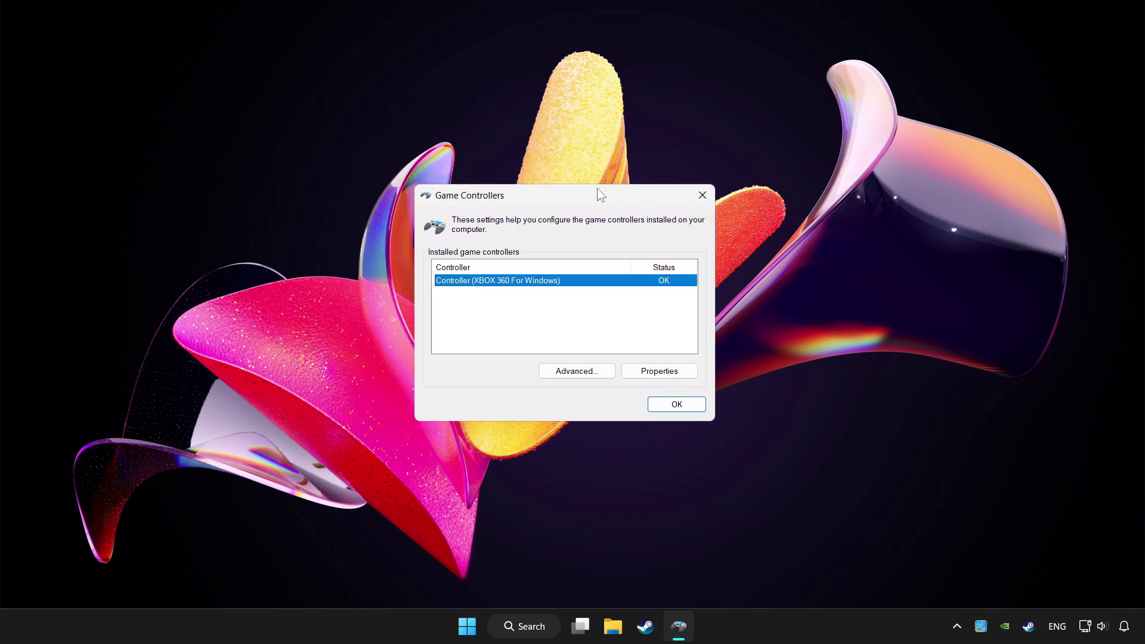
- Reset the XBOX 360 controller's calibration to default on its Properties Settings tab
click(657, 372)
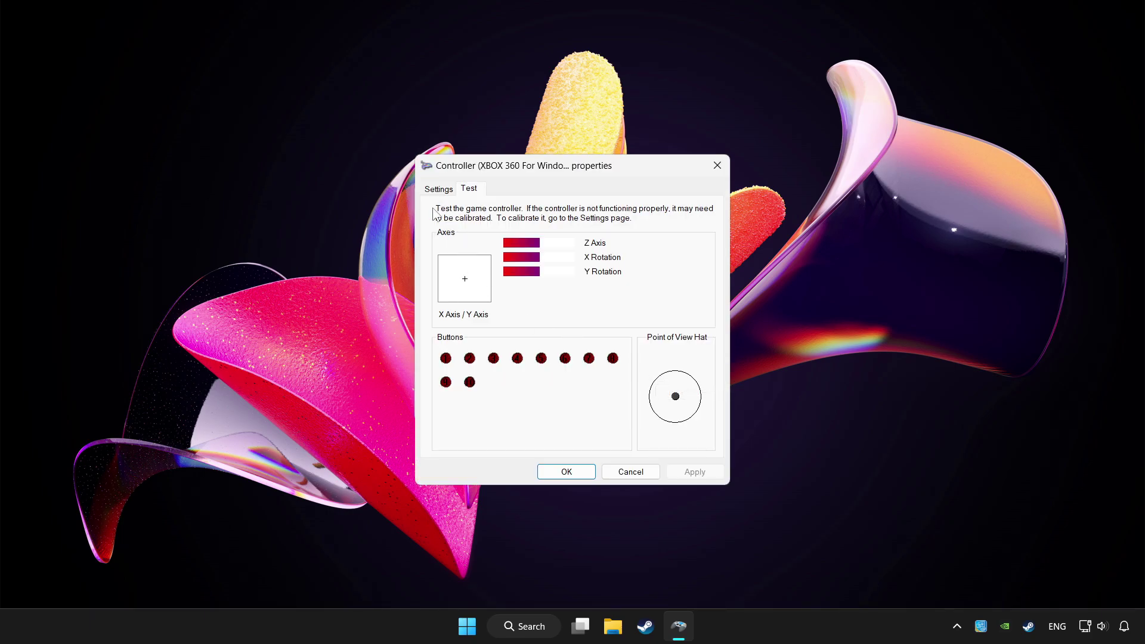
click(439, 190)
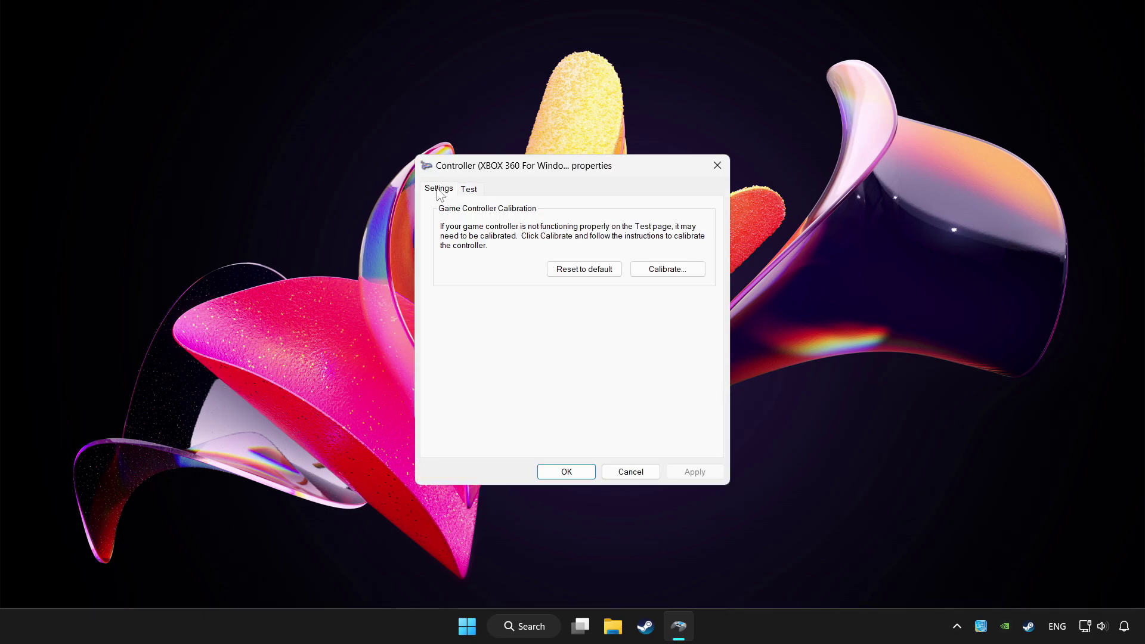
click(581, 272)
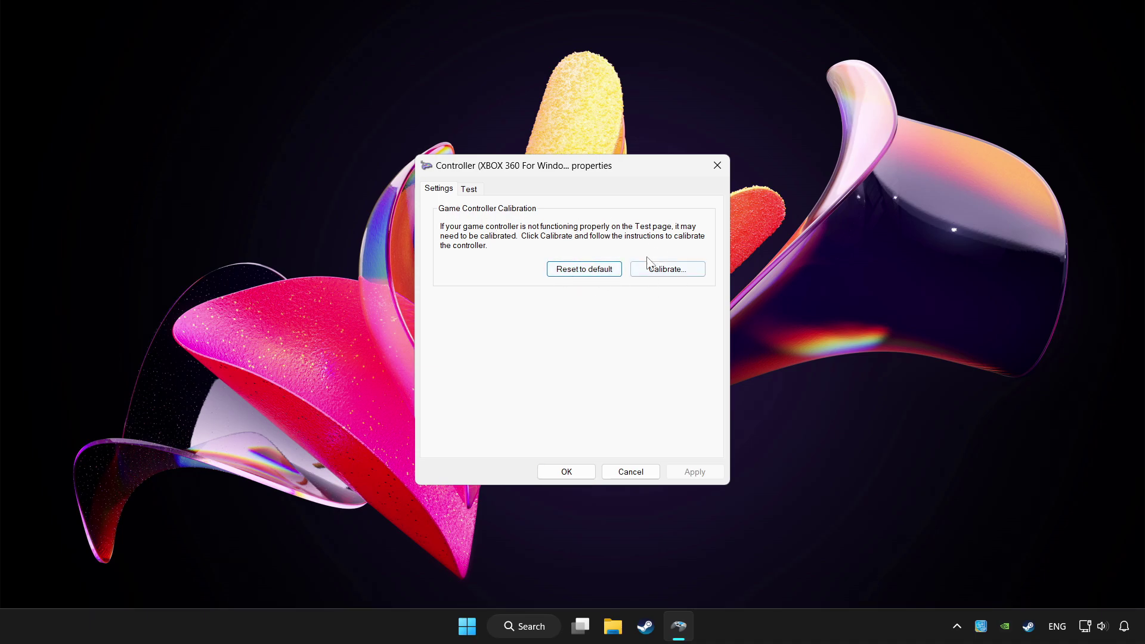
- Run the calibration wizard through center point, axes, Z axis and Y Rotation, then Finish
click(677, 272)
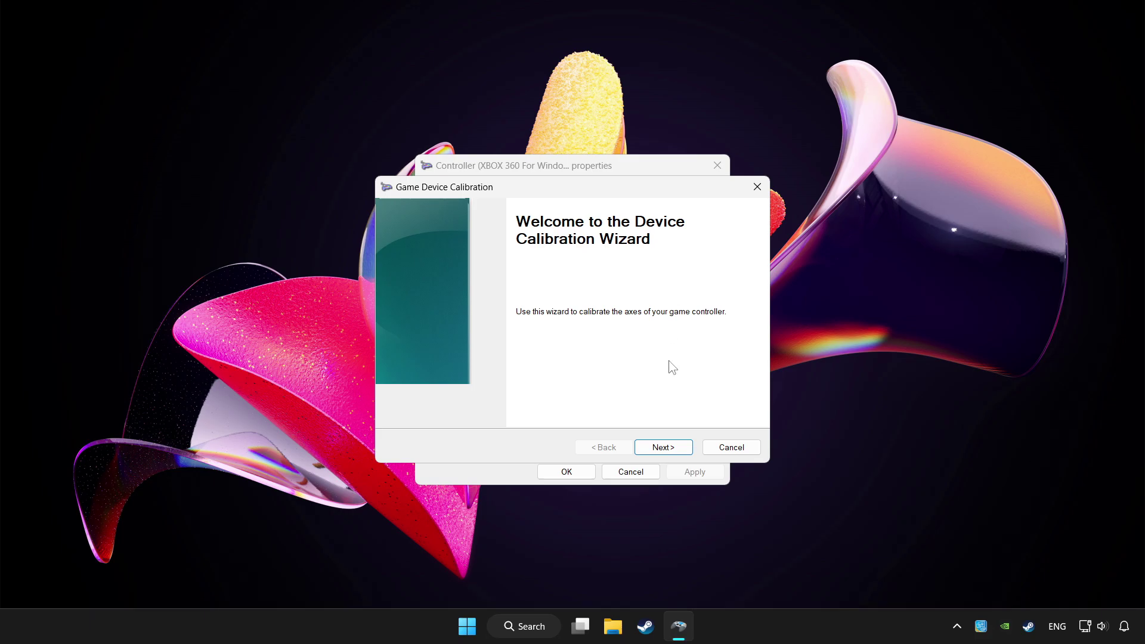
click(682, 454)
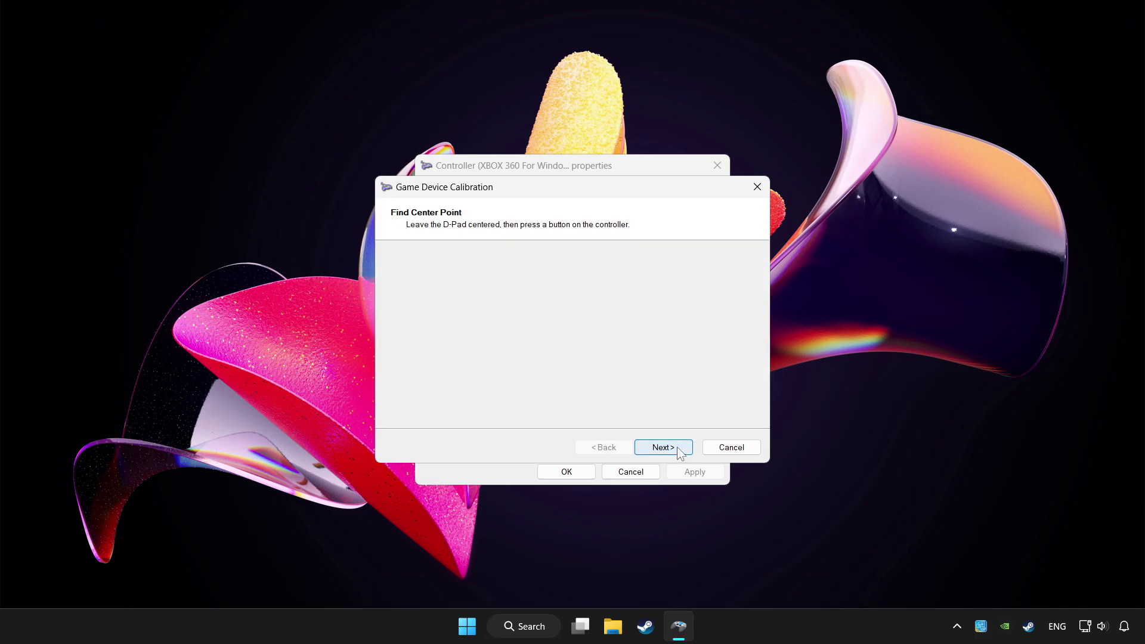
click(679, 449)
click(680, 453)
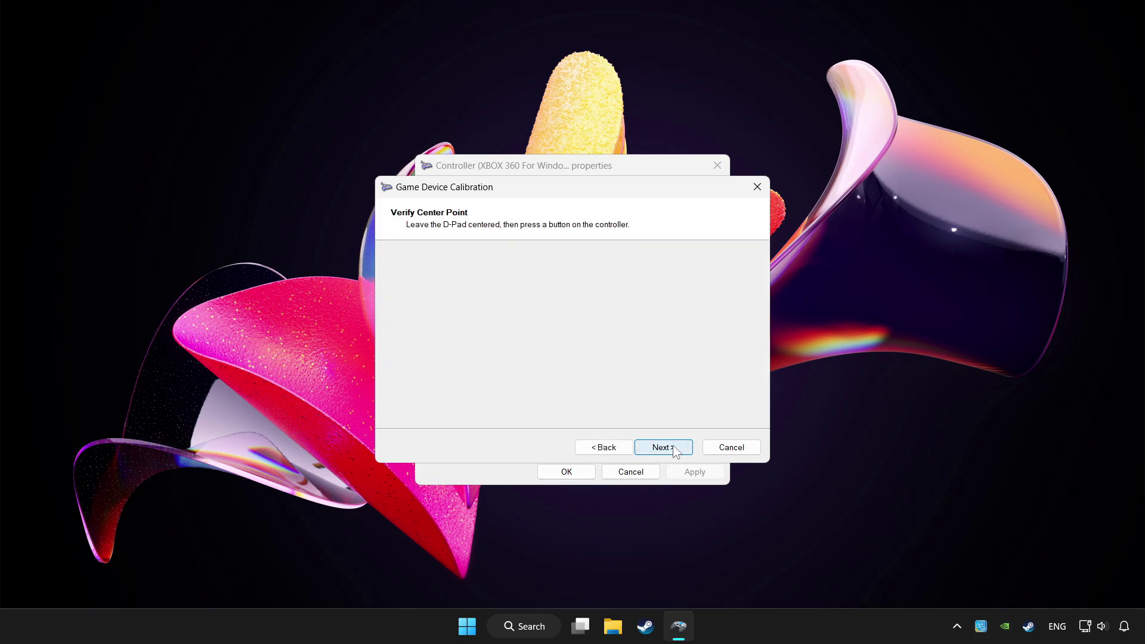
click(676, 451)
click(676, 451)
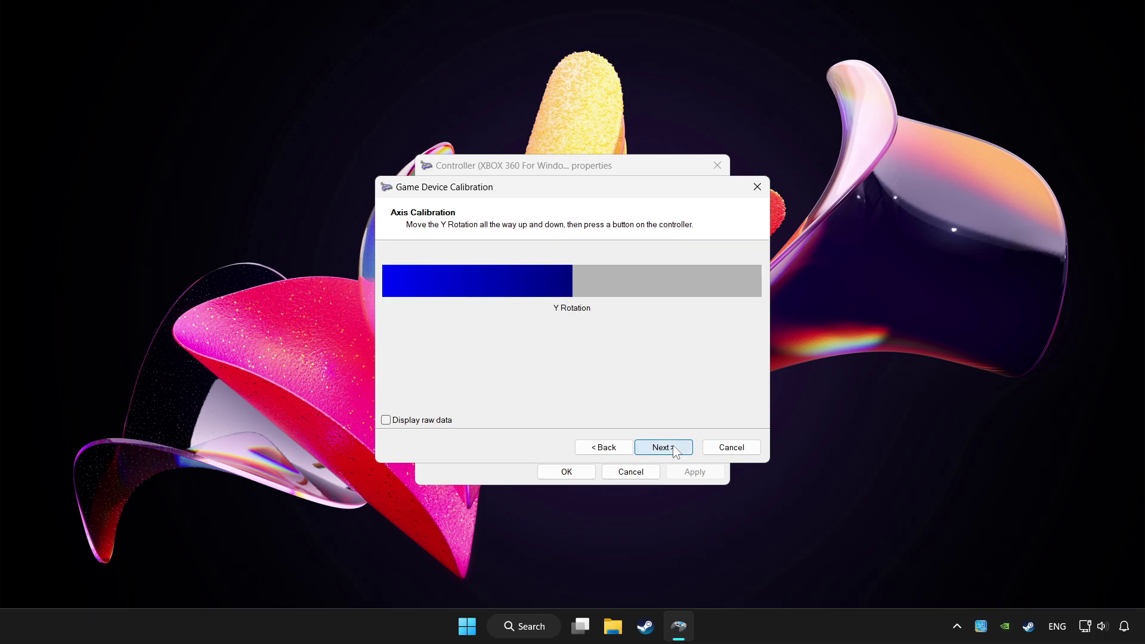
click(676, 452)
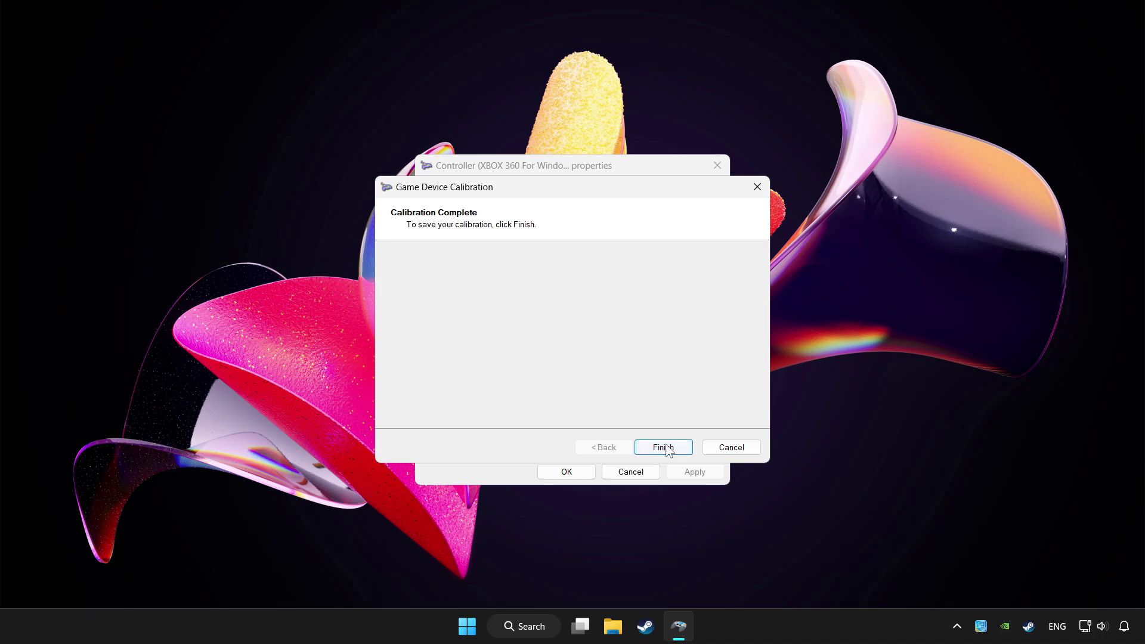
click(669, 450)
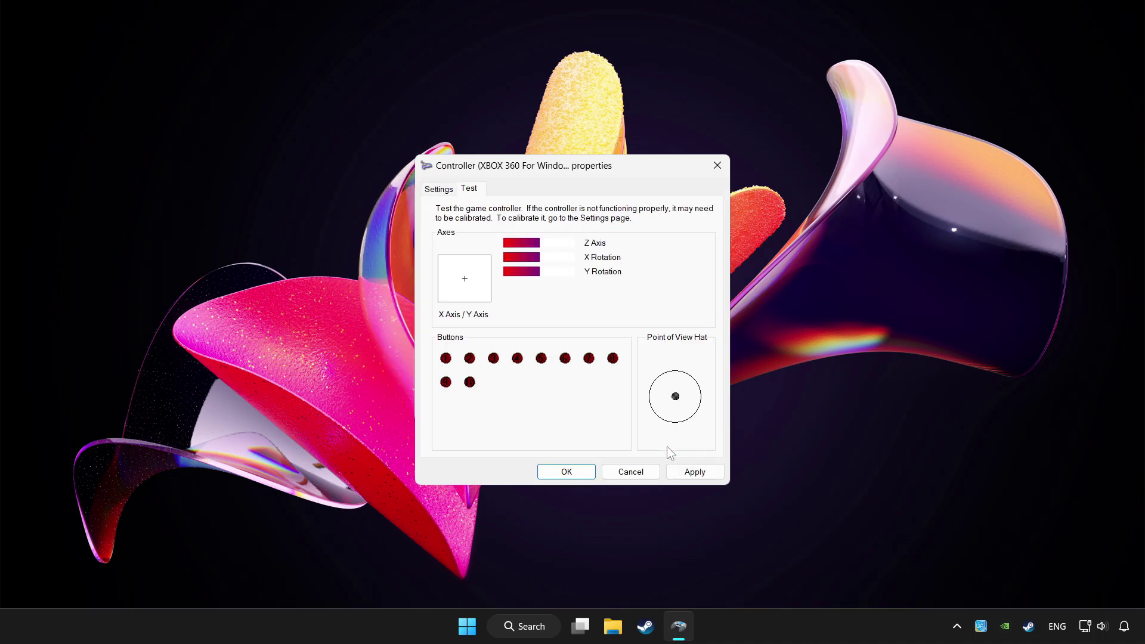
- Apply the calibration, close the controller properties with OK, and close Game Controllers
click(713, 473)
click(561, 473)
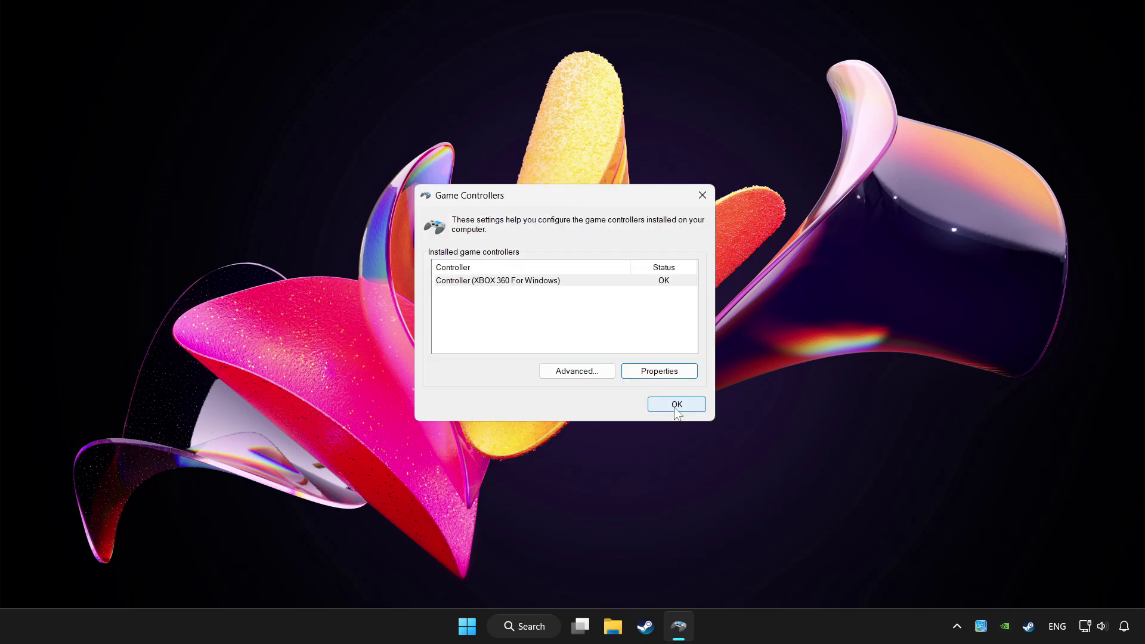
click(677, 408)
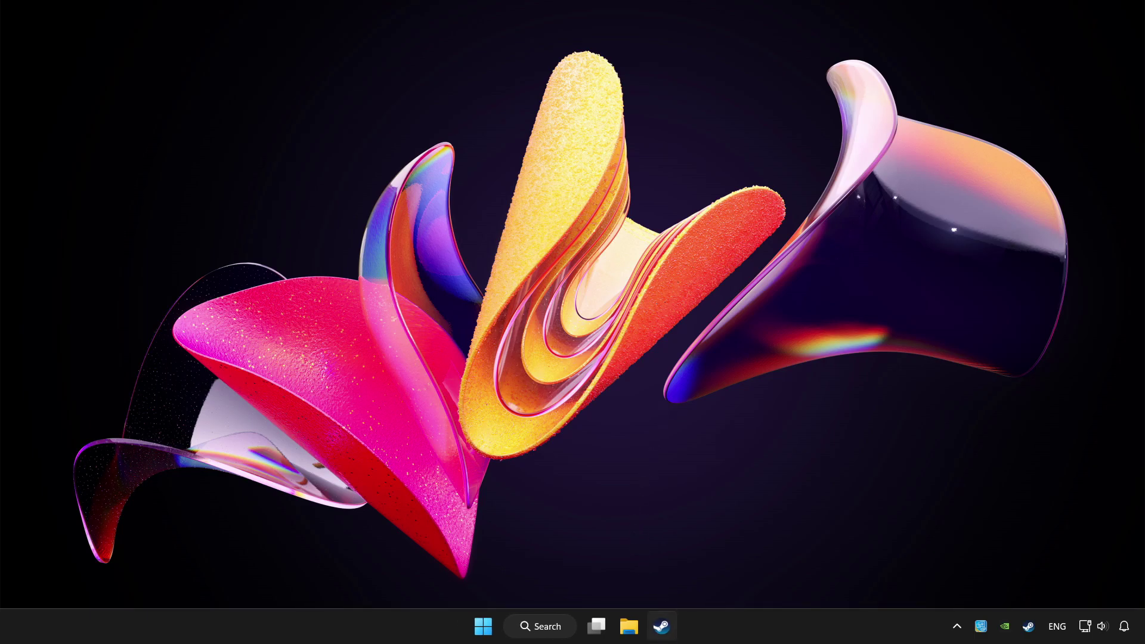
- Launch Steam, dismiss the add-game options, and switch from the store to the Library
click(662, 627)
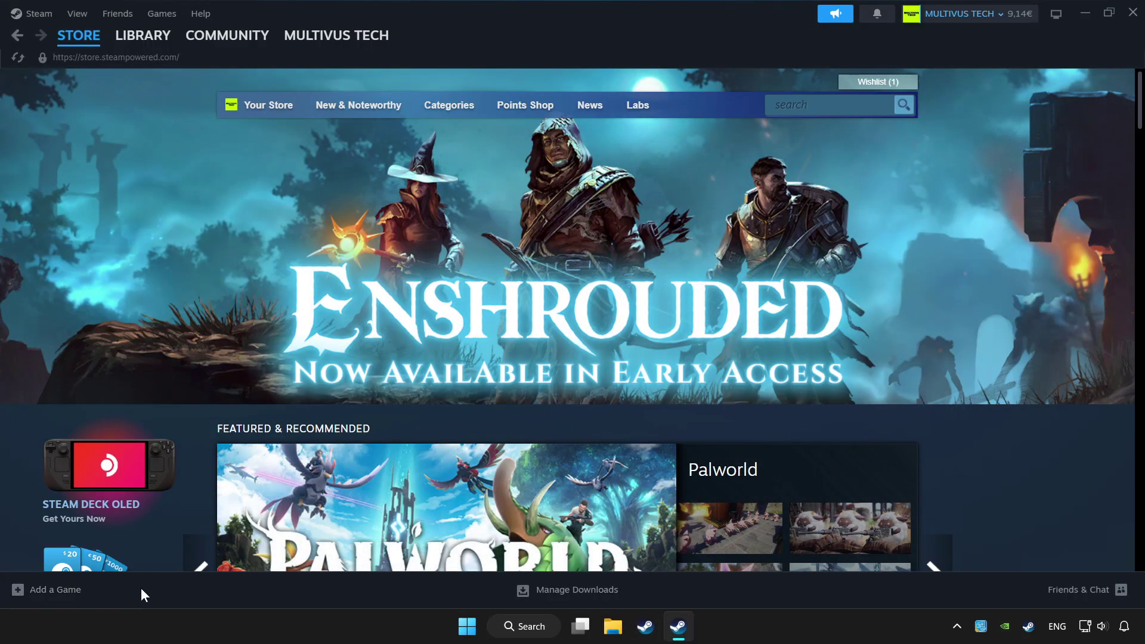
click(61, 592)
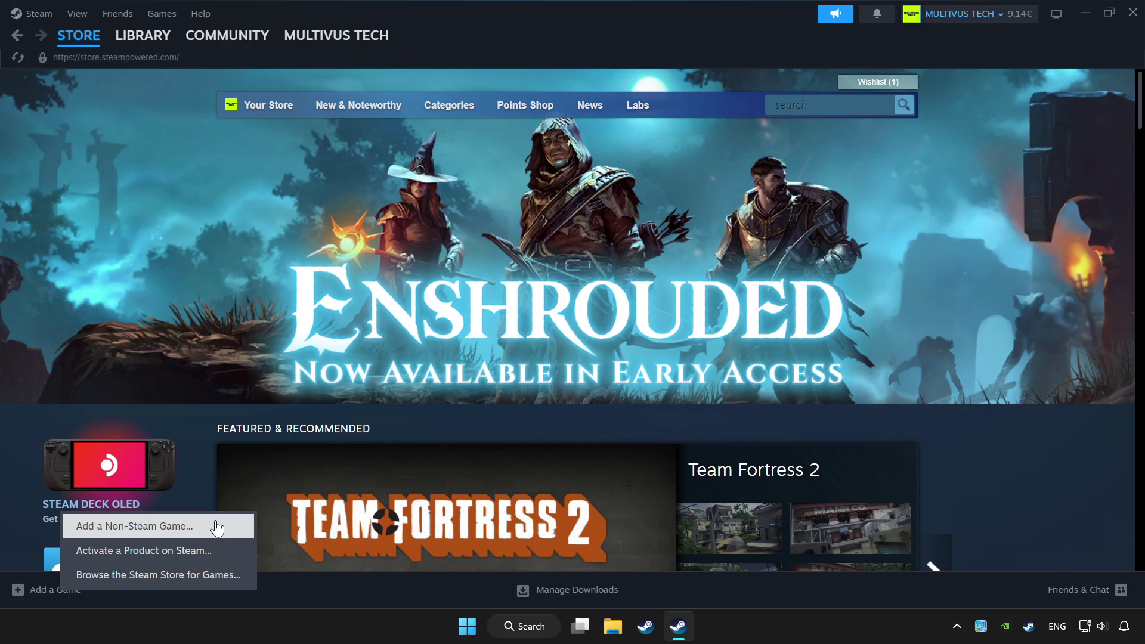
click(463, 17)
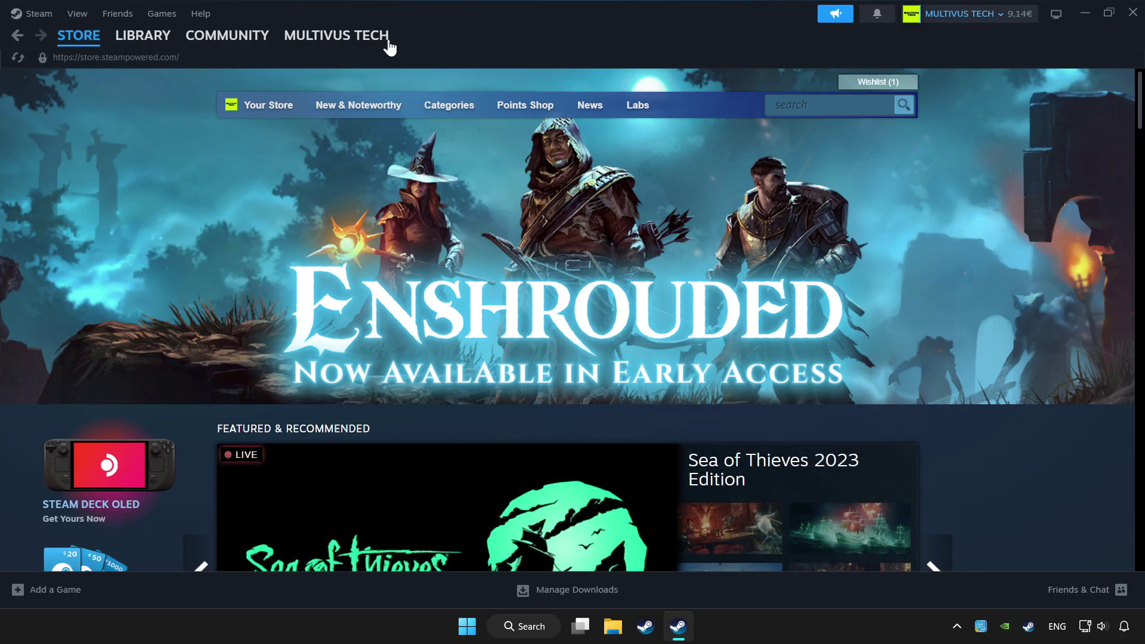
click(140, 37)
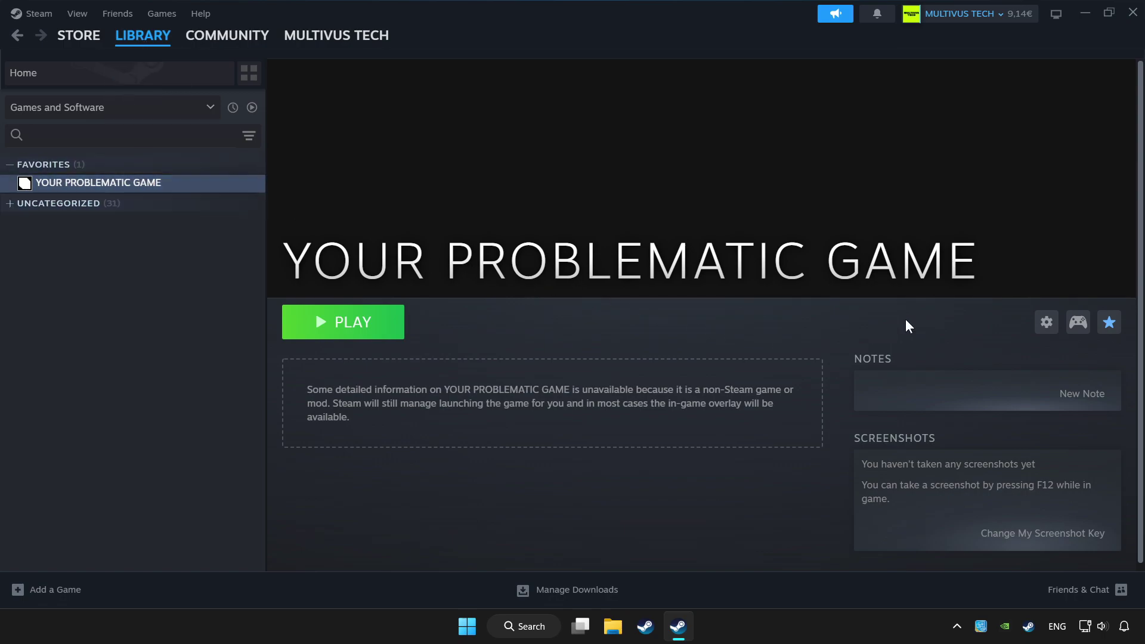
- Enable Steam Input for YOUR PROBLEMATIC GAME, apply the Gamepad template layout, and close the settings
click(1079, 332)
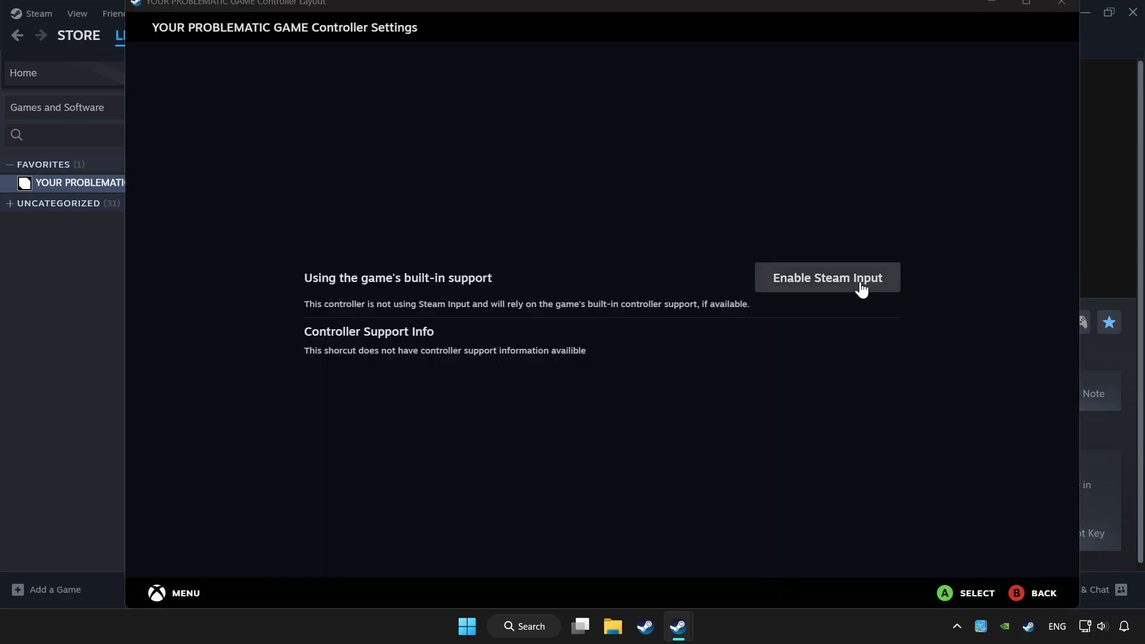
click(830, 286)
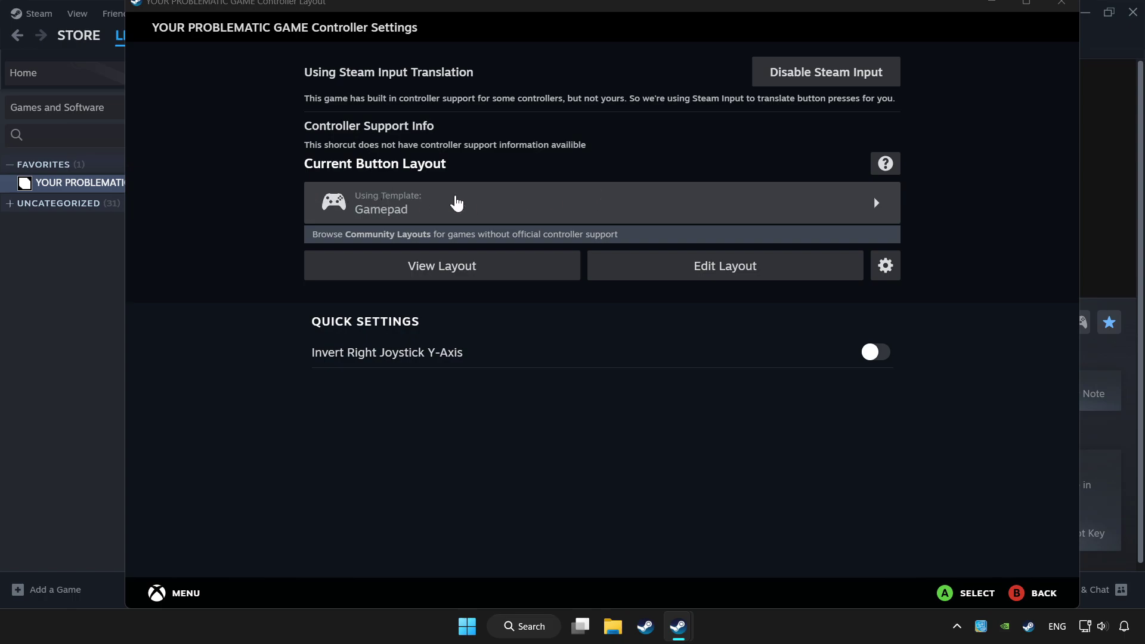
click(549, 206)
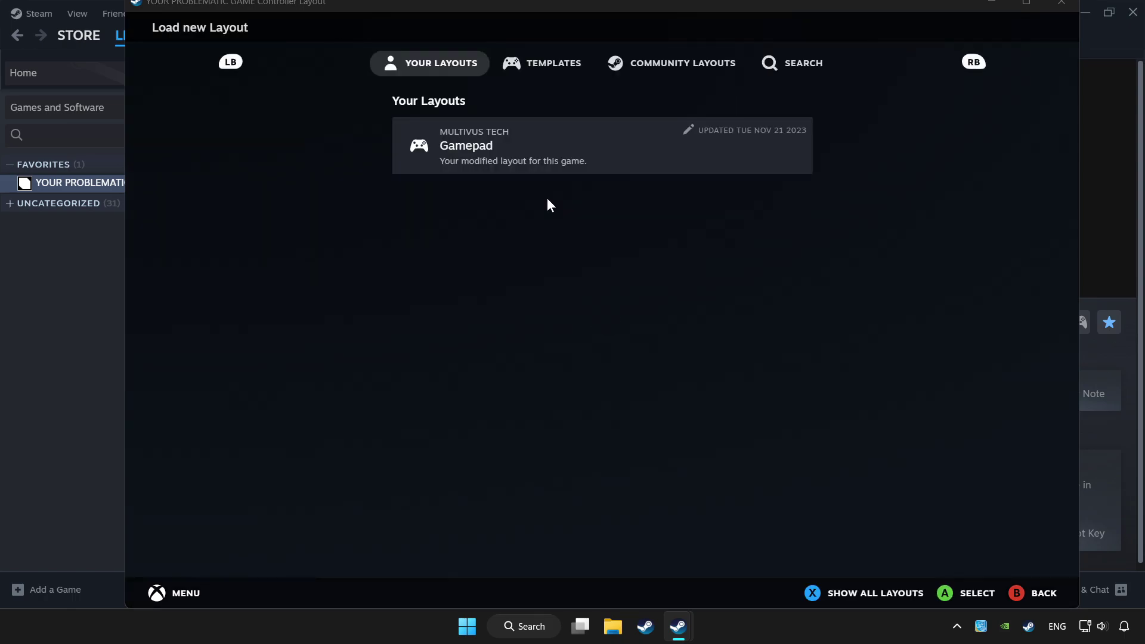
click(543, 74)
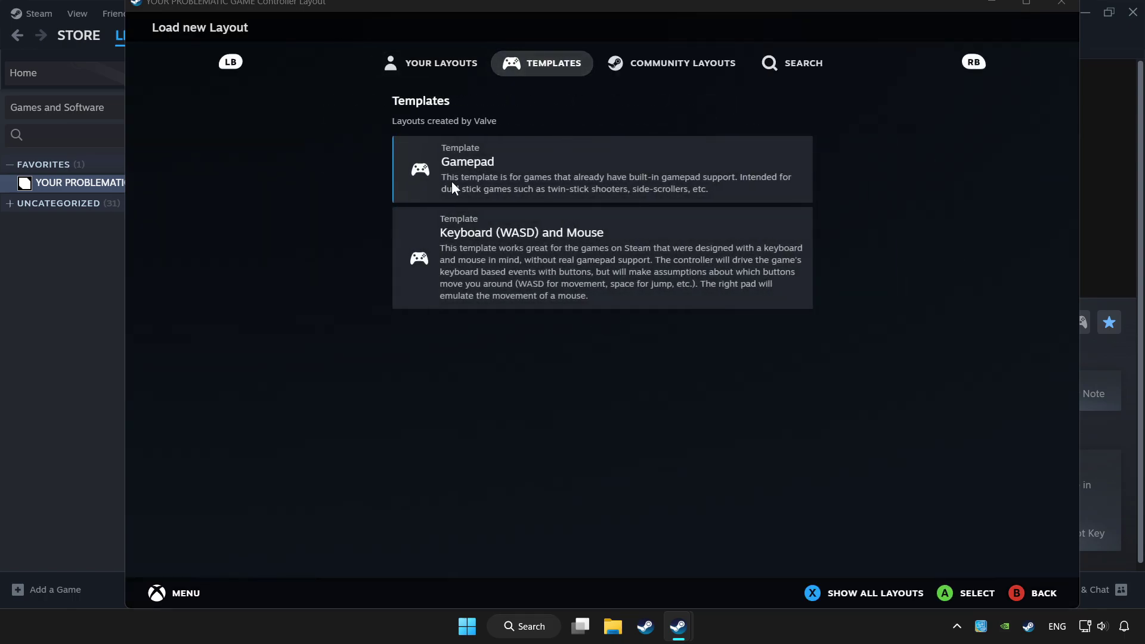
click(521, 157)
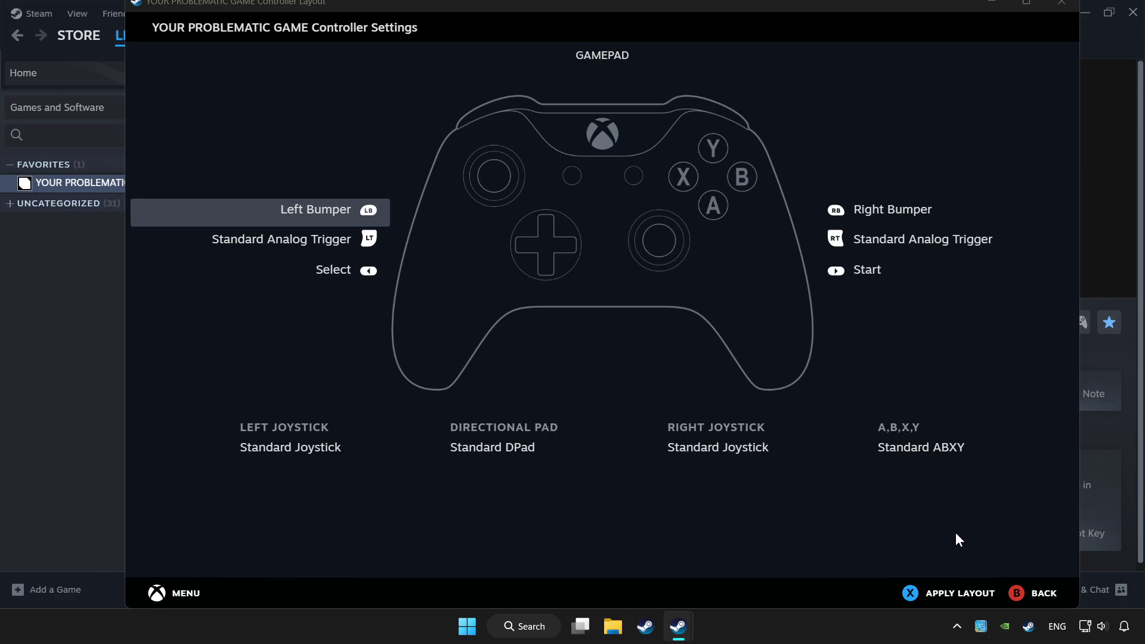
click(934, 594)
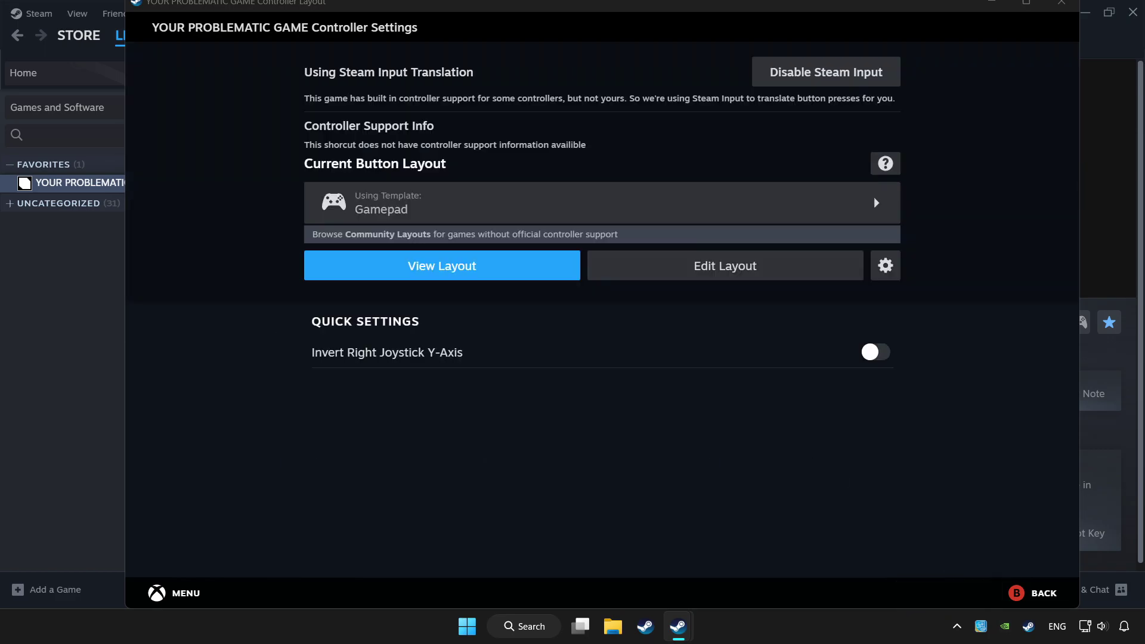
click(1061, 9)
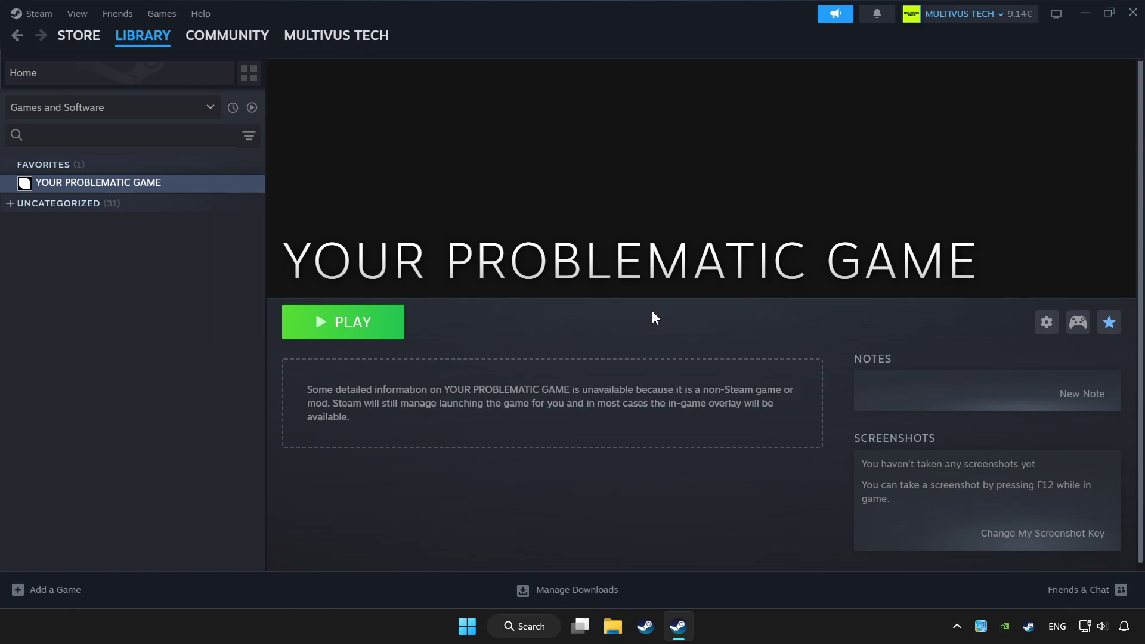